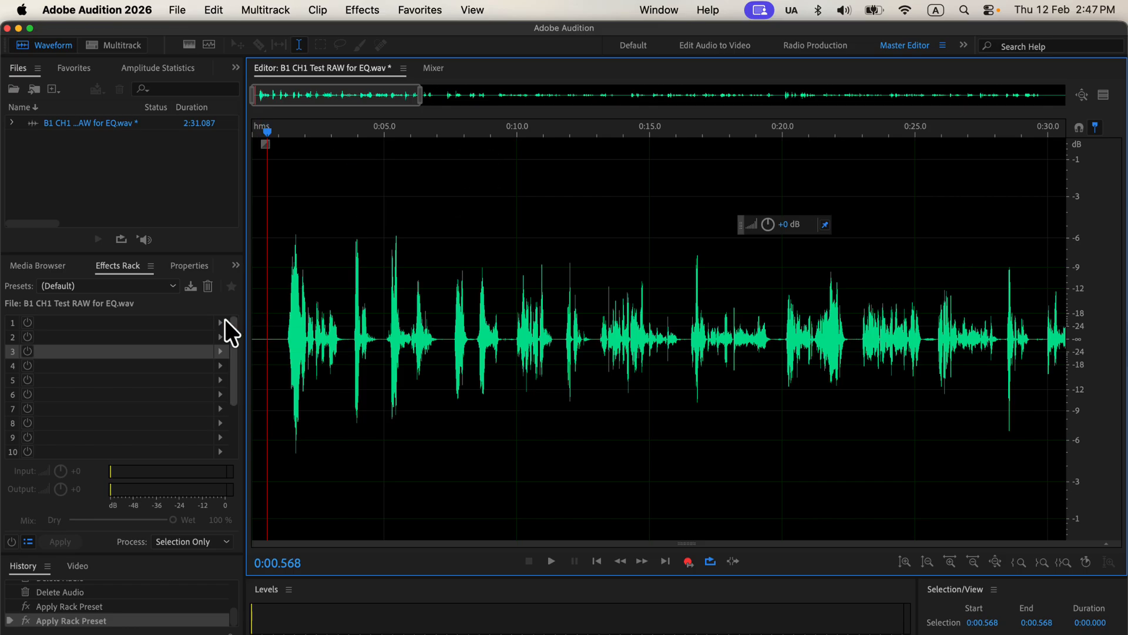
Inspect the Dynamics settings of the 0 Starter rack preset and return the Effects Rack to the (Default) preset.
click(141, 286)
click(111, 363)
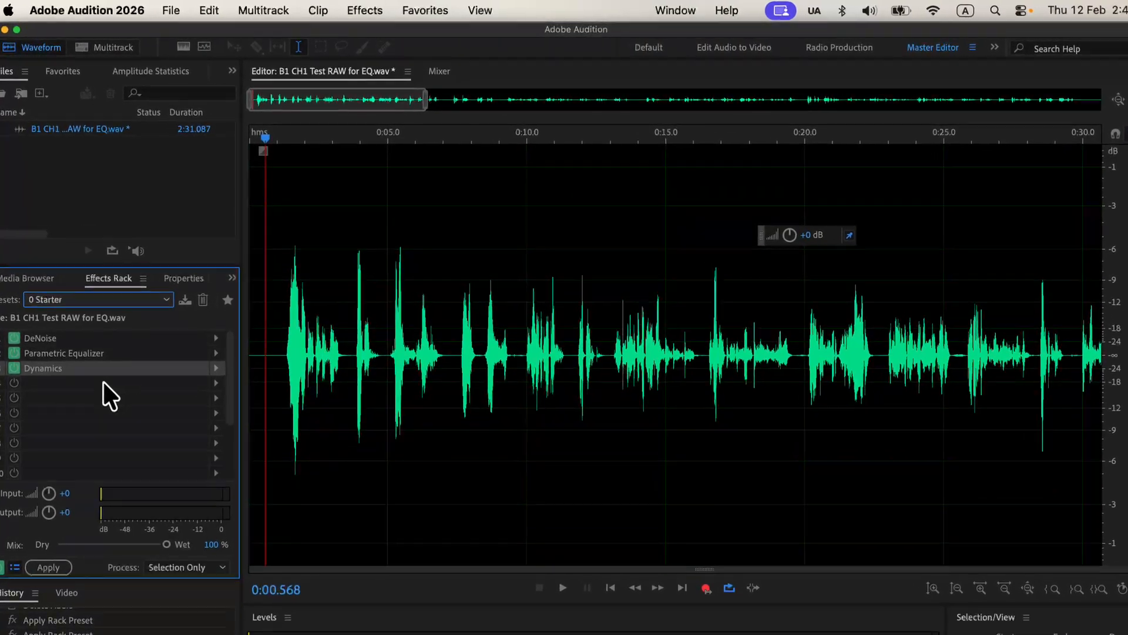
double_click(71, 371)
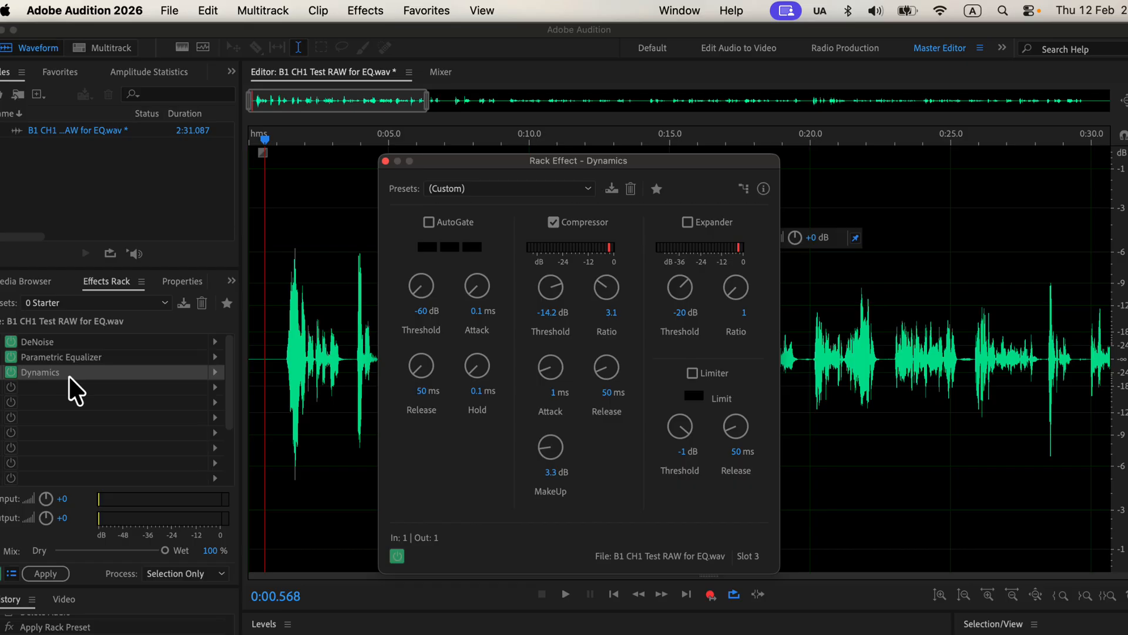
click(385, 161)
click(135, 301)
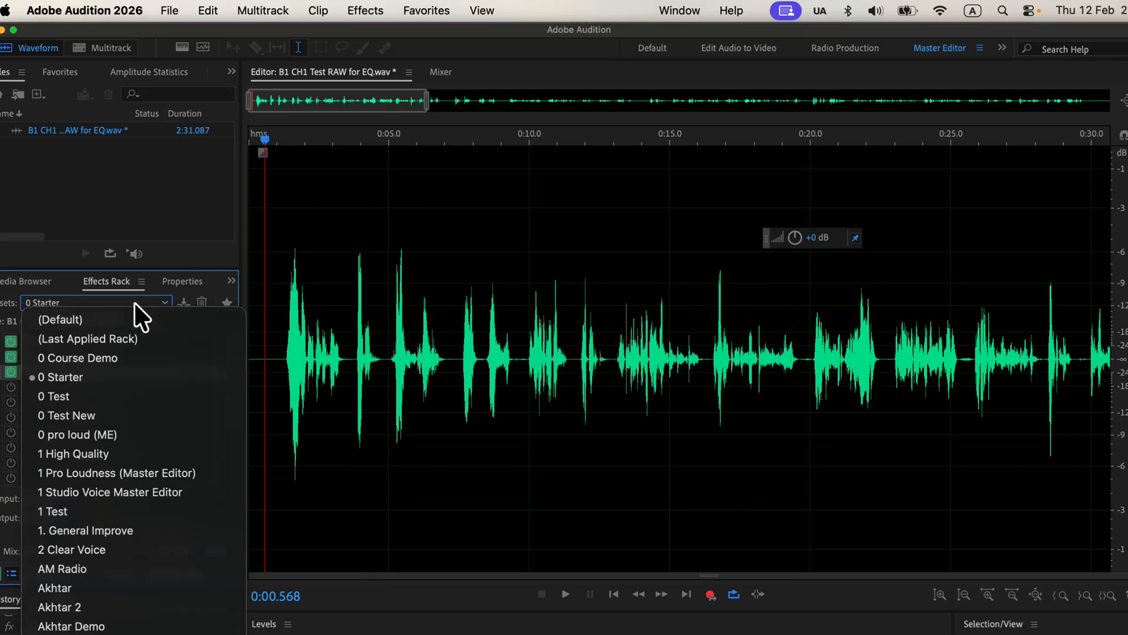
click(115, 320)
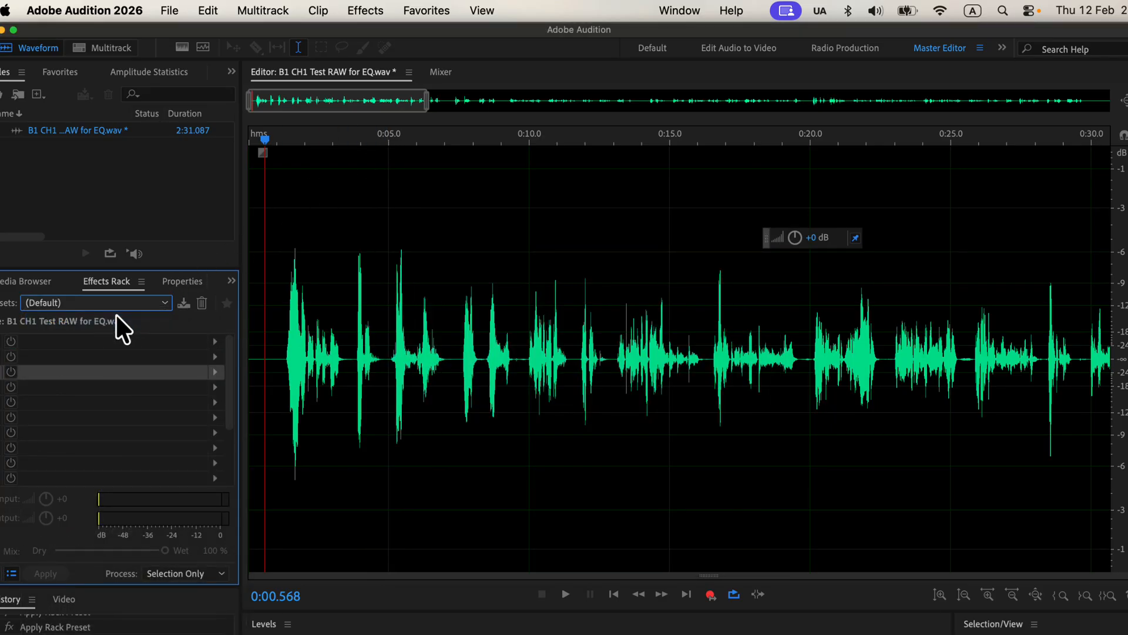
Show the Amplitude Statistics, scan the whole recording and enlarge the readout area to reveal all level values.
click(659, 18)
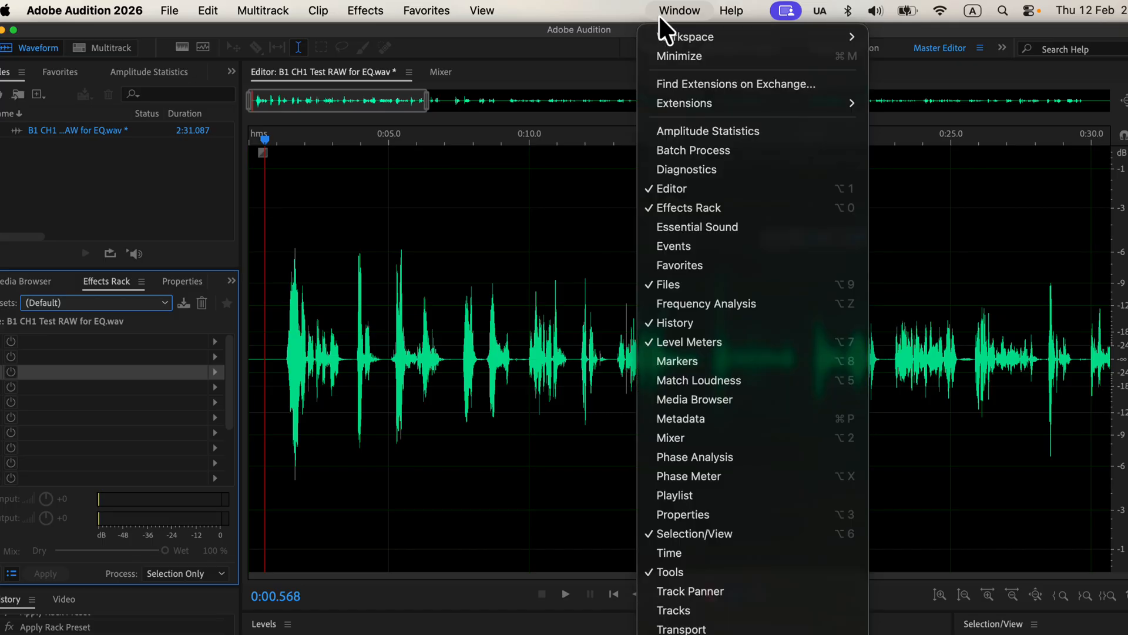
click(749, 131)
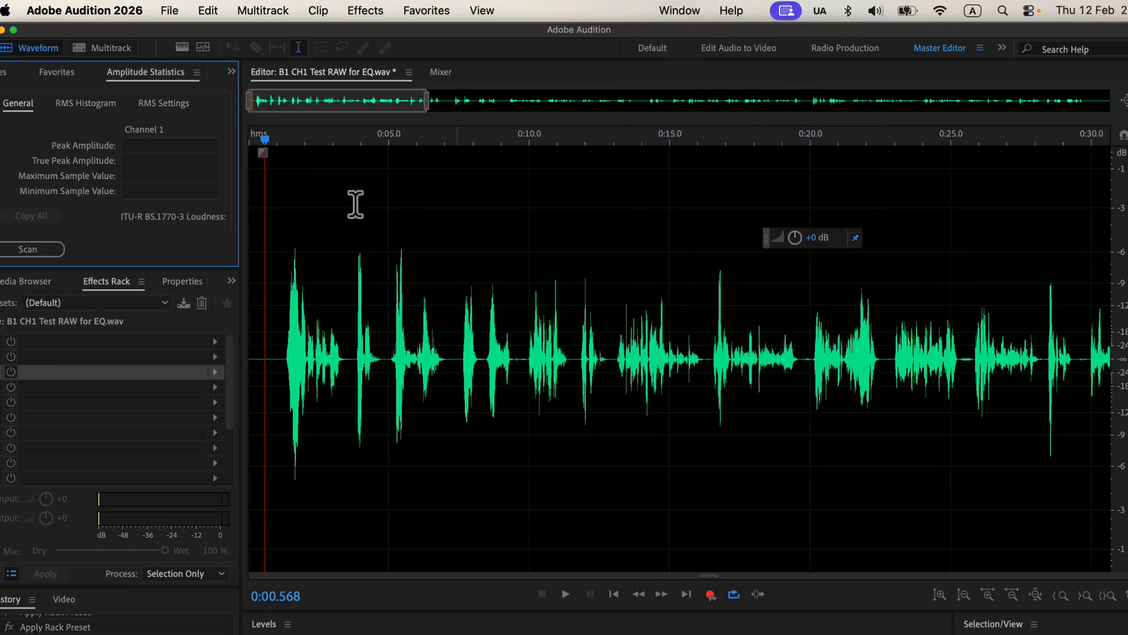
click(15, 248)
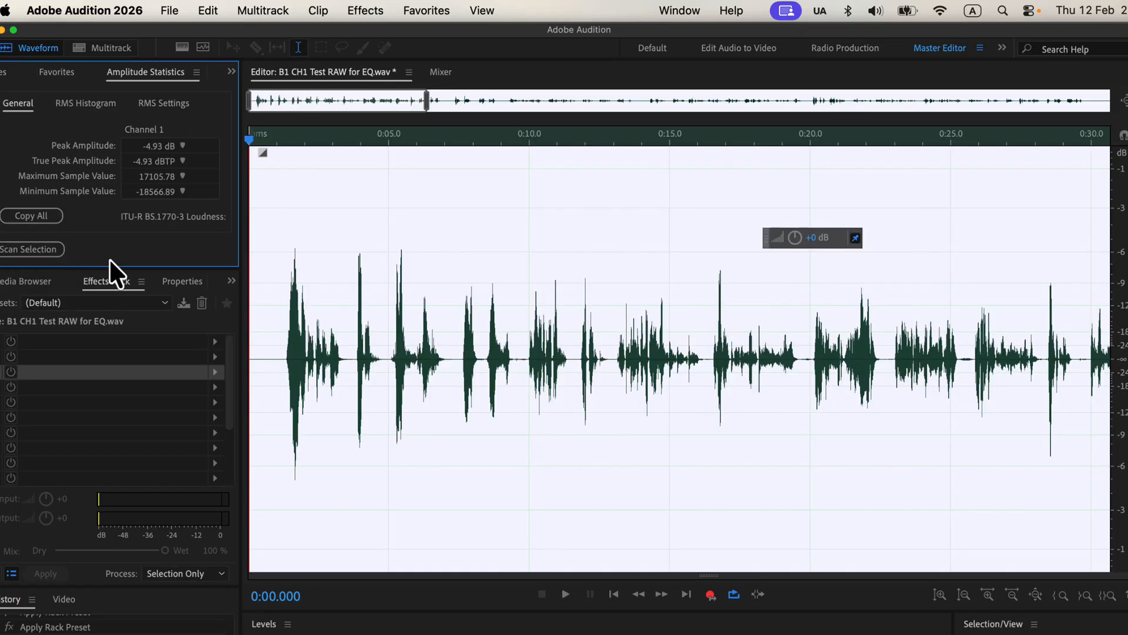
drag(120, 271, 125, 371)
click(274, 291)
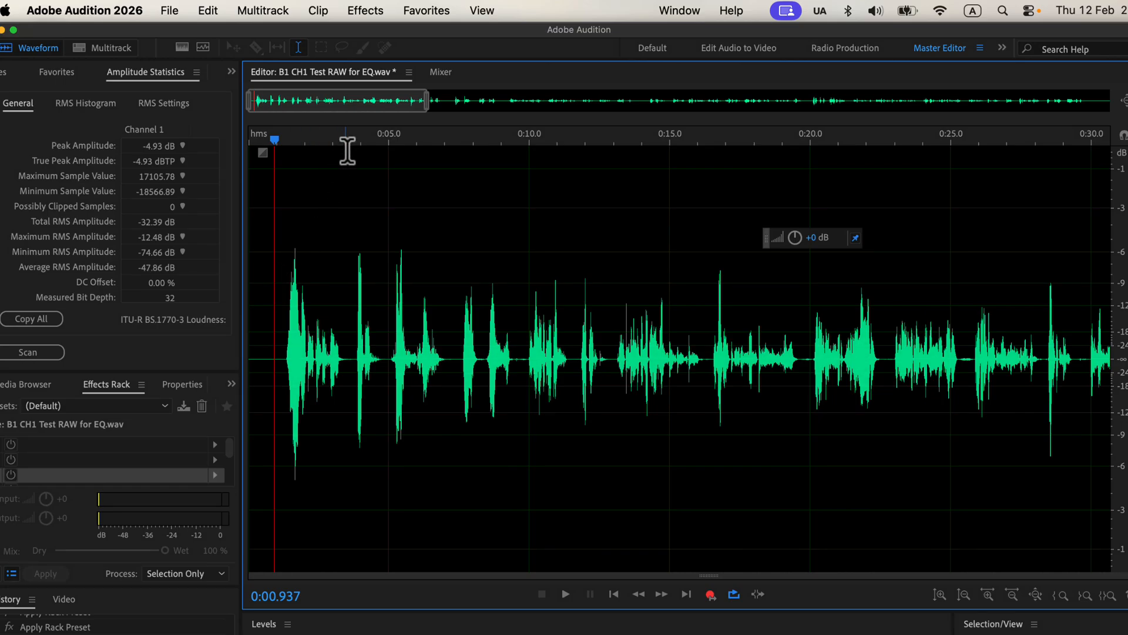
Normalize the raw recording to -3 dB with the ready-made favorite and rescan its amplitude statistics.
click(426, 11)
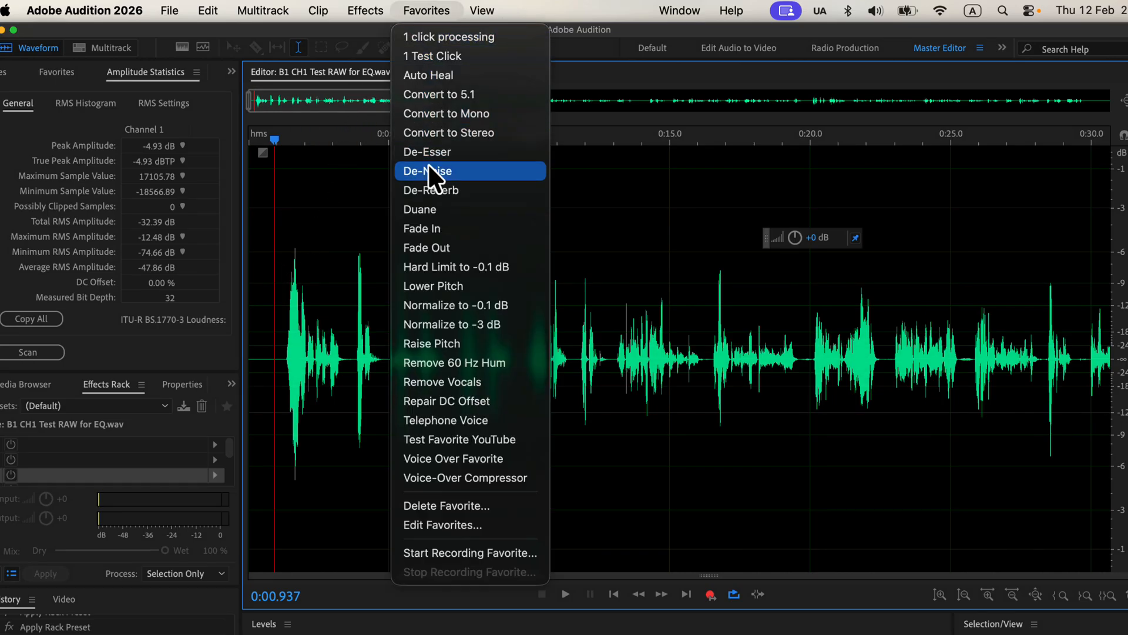
click(534, 324)
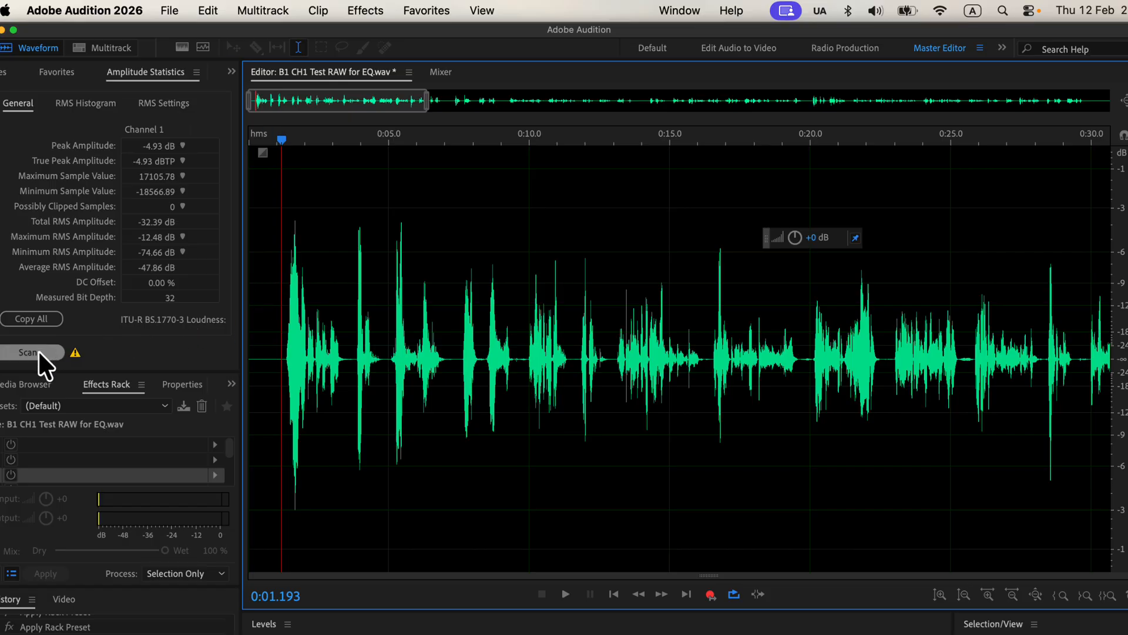
key(super+a)
click(38, 351)
click(261, 325)
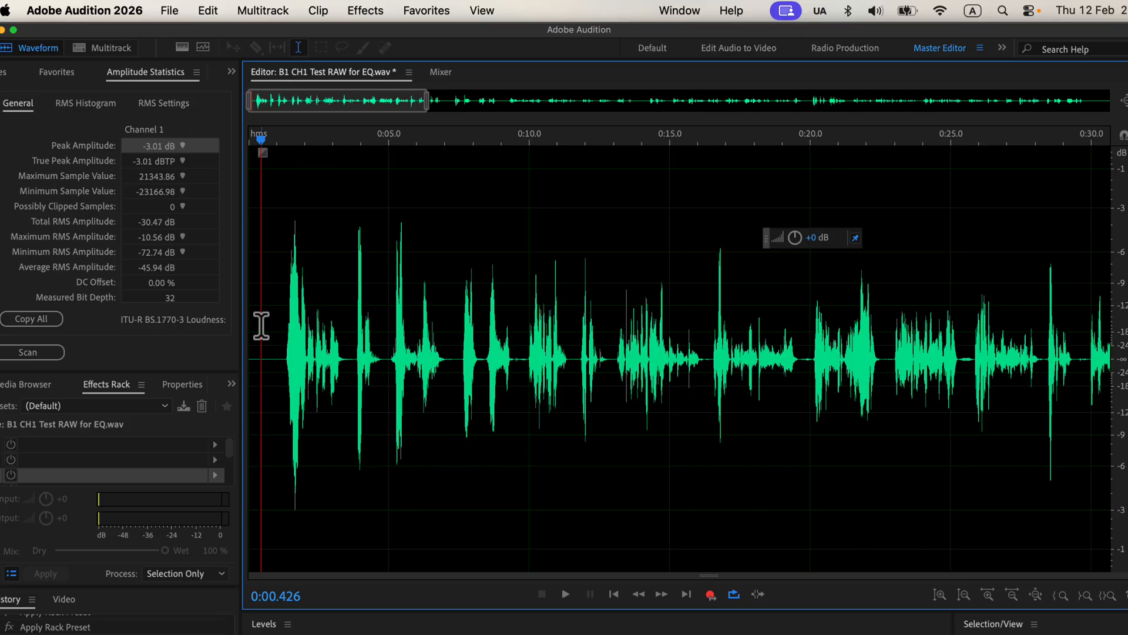
Apply Dynamics with only the compressor on (-15 dB threshold, 3.1 ratio, 1 ms attack, 50 ms release, 3.3 dB makeup) and rescan the statistics.
click(365, 11)
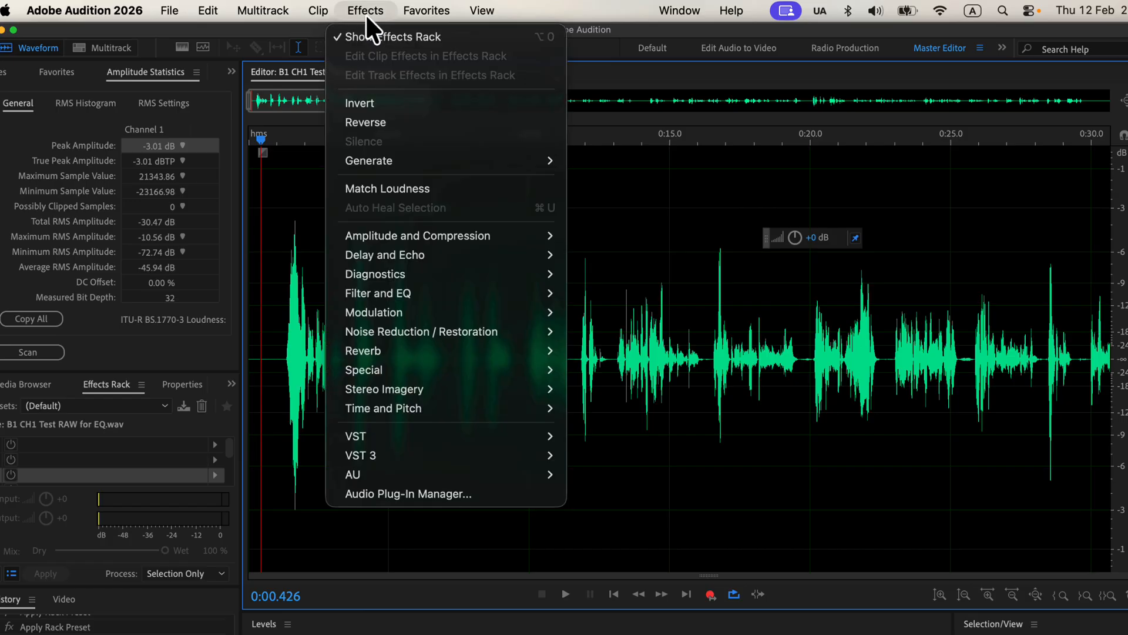
mouse_move(397, 235)
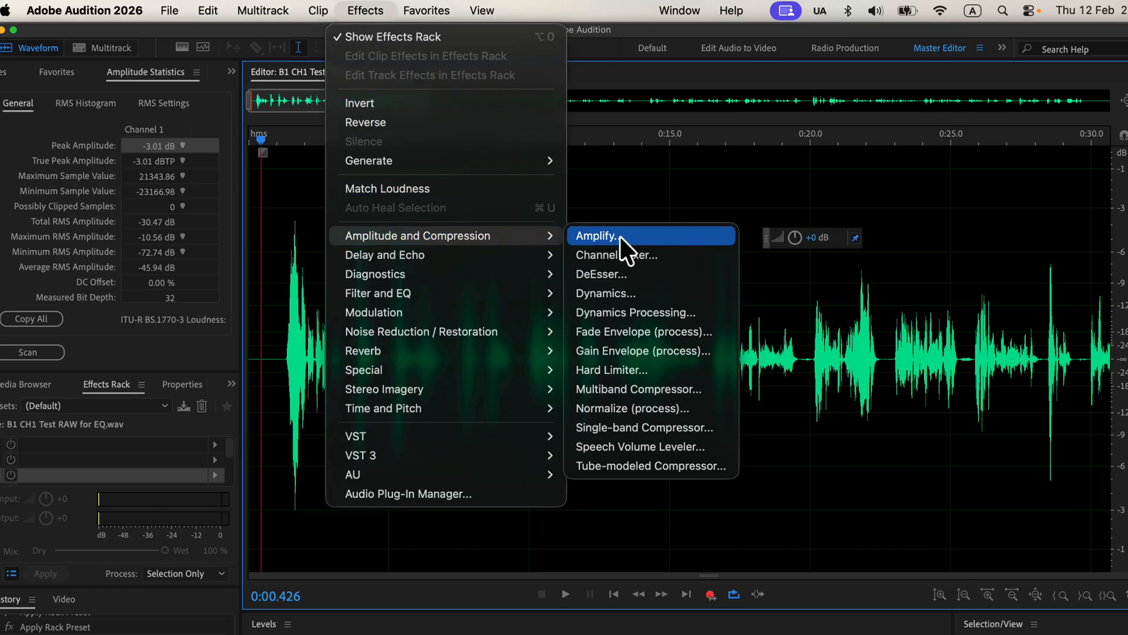
click(618, 294)
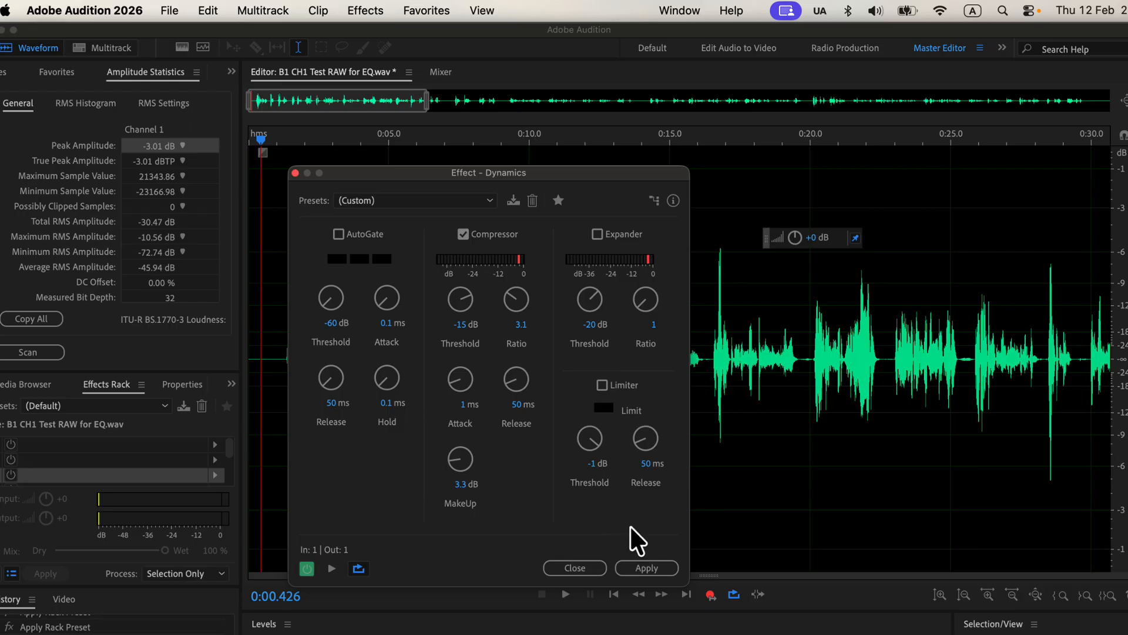
click(649, 567)
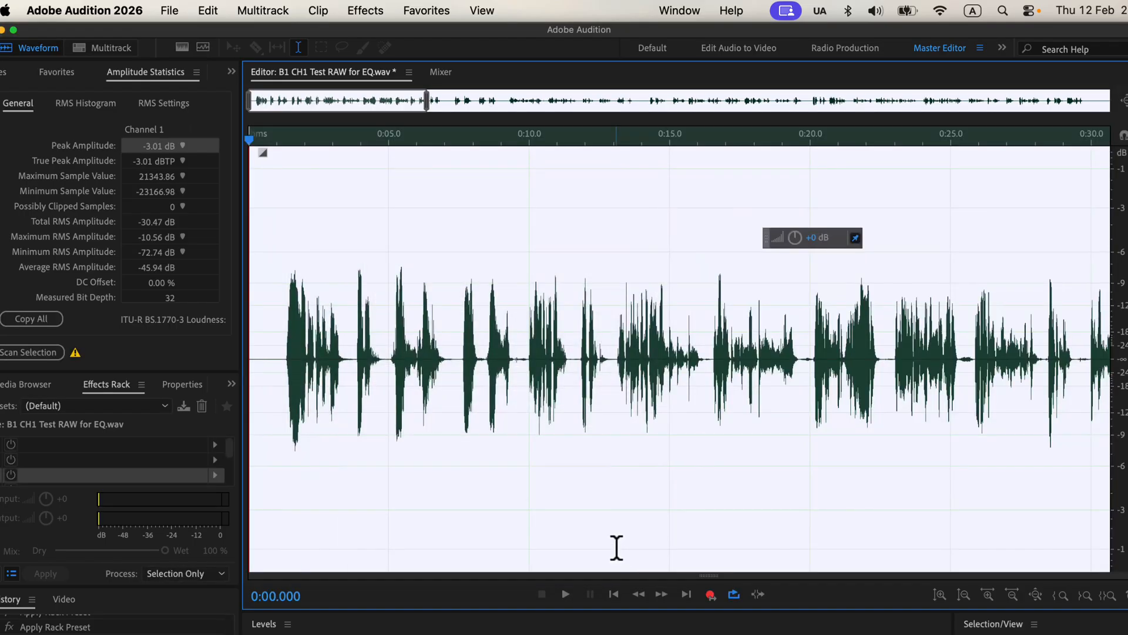
click(282, 352)
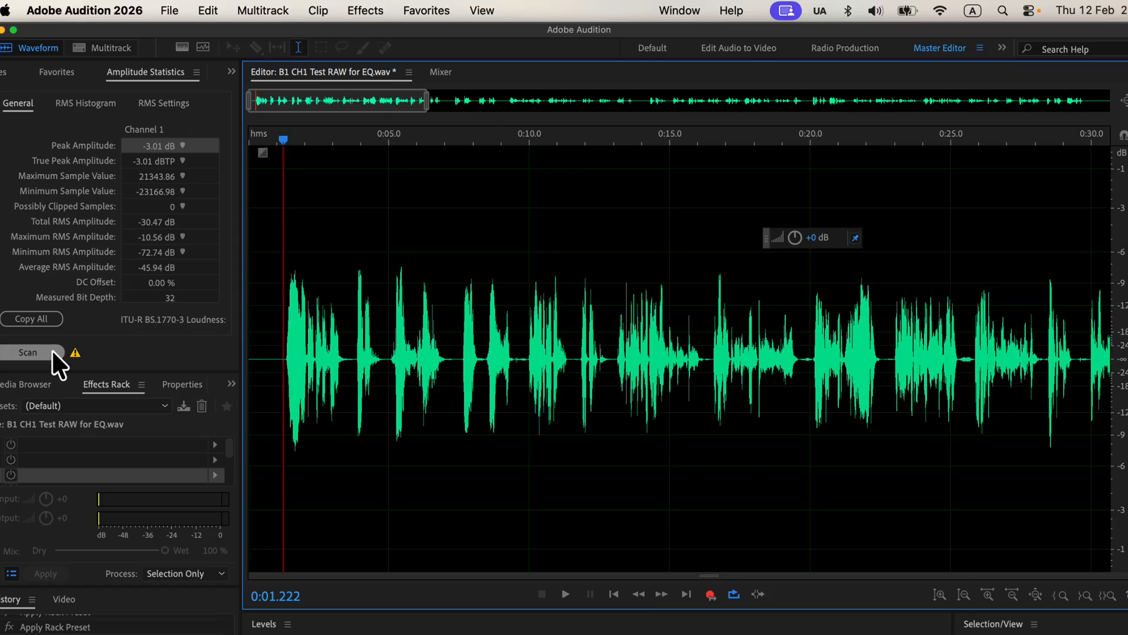
click(52, 352)
click(268, 328)
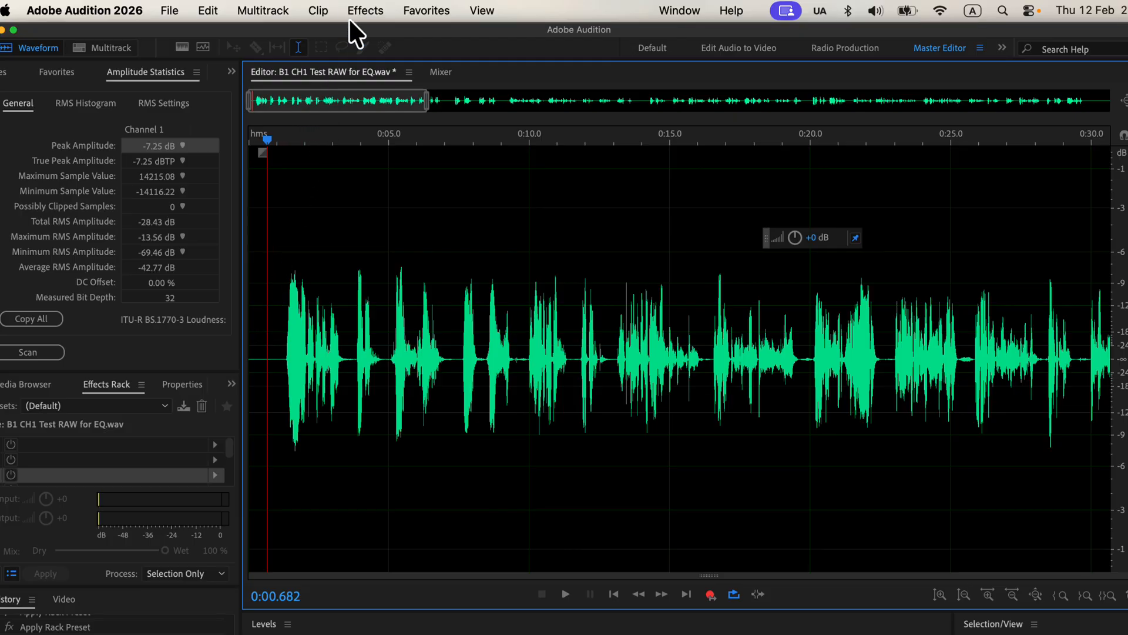
Normalize the compressed recording to -3 dB again and rescan its amplitude statistics.
click(427, 12)
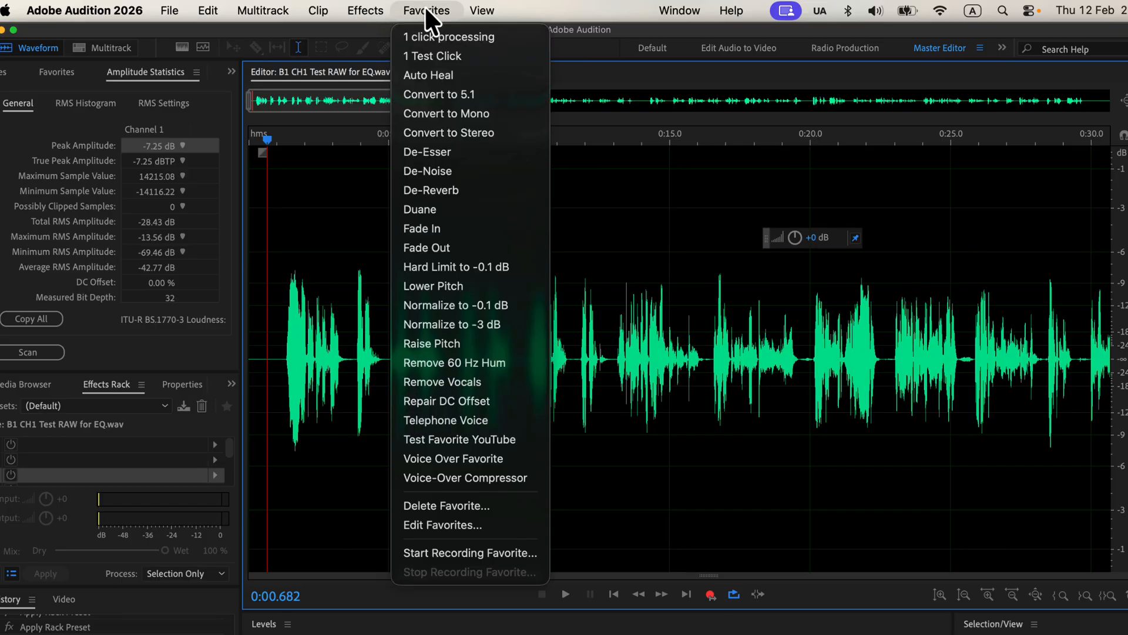
click(506, 323)
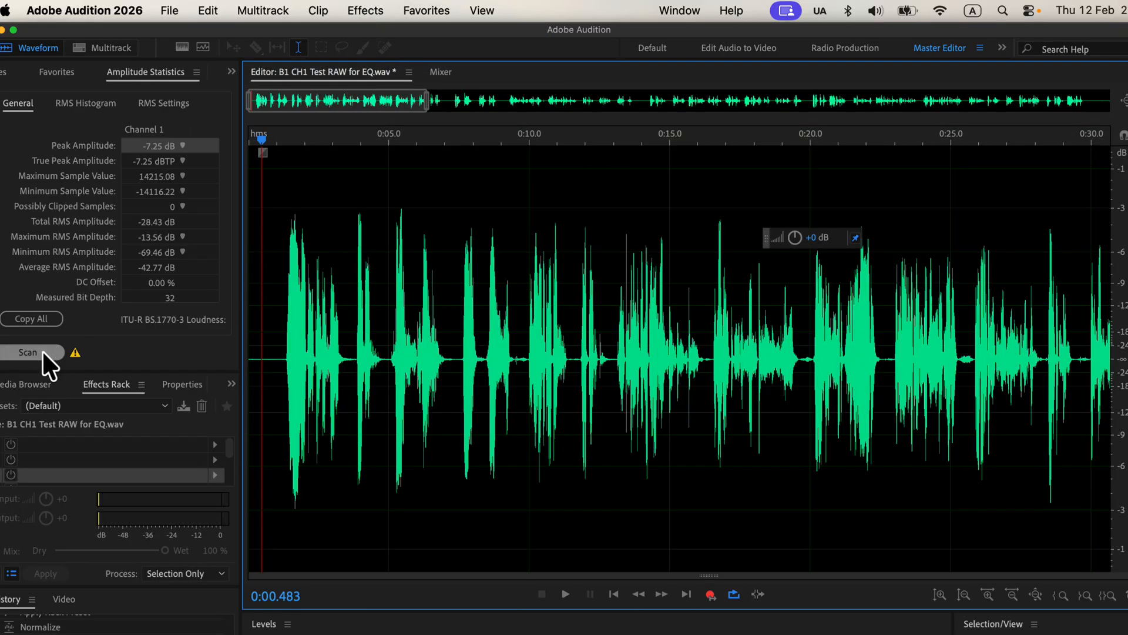
click(42, 352)
click(267, 313)
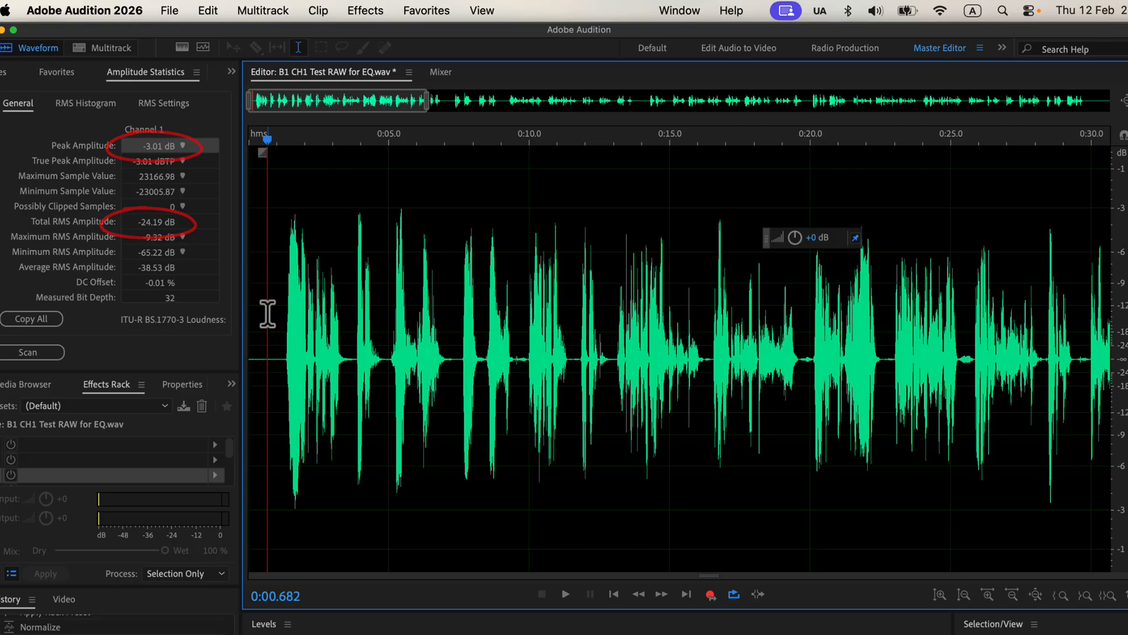
Compare by ear the compressed recording with the Normalize history state preceding Dynamics, playing each from near the start.
key(space)
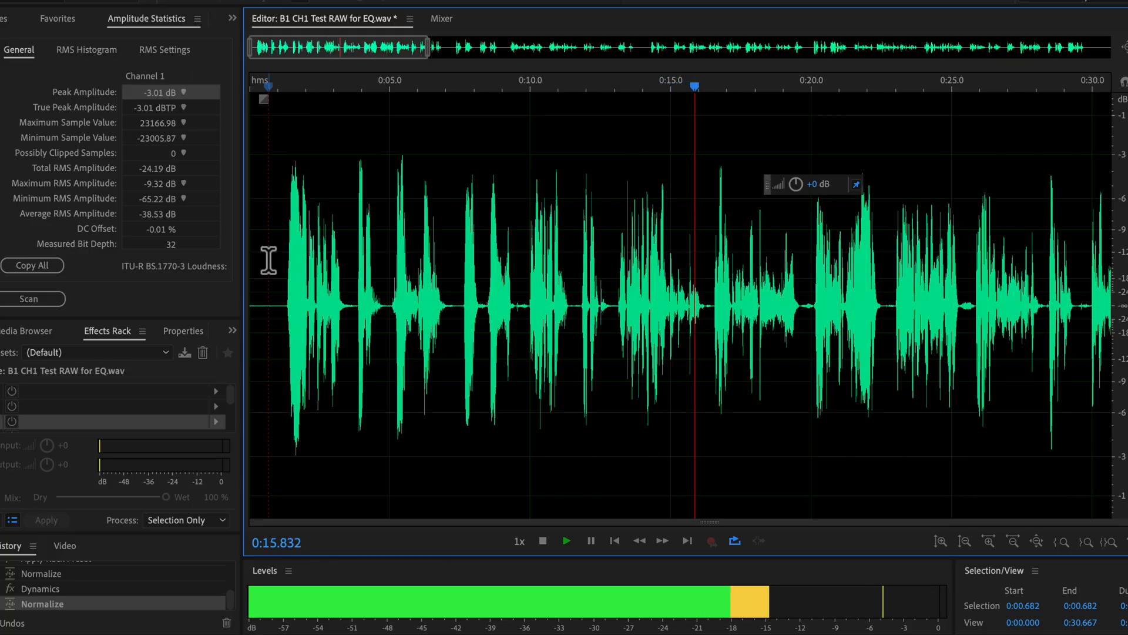
key(space)
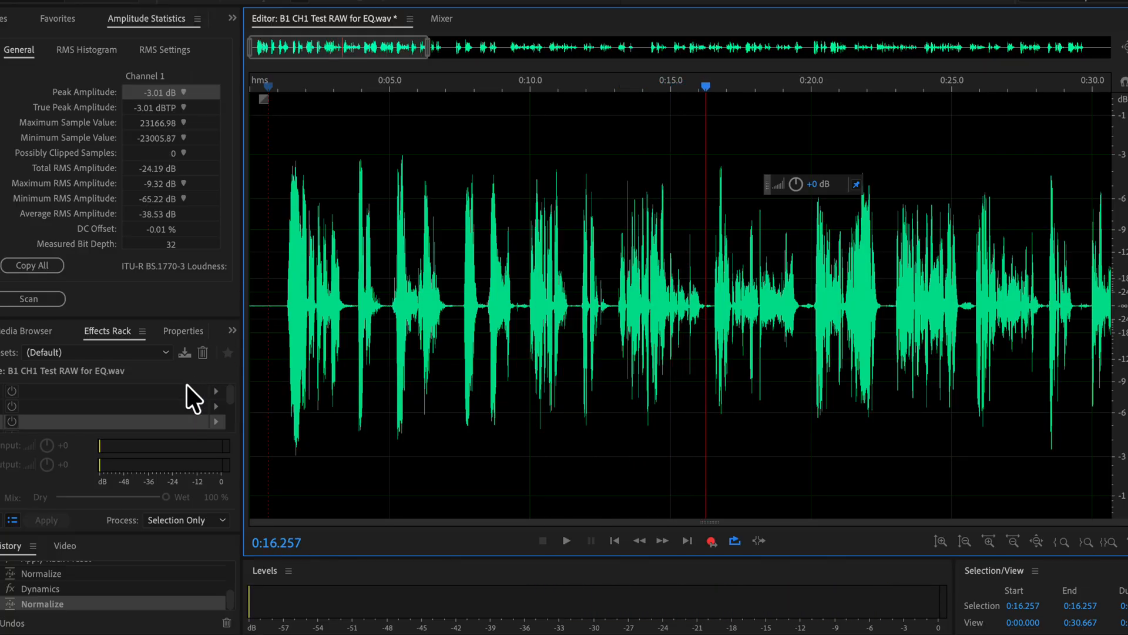
click(44, 576)
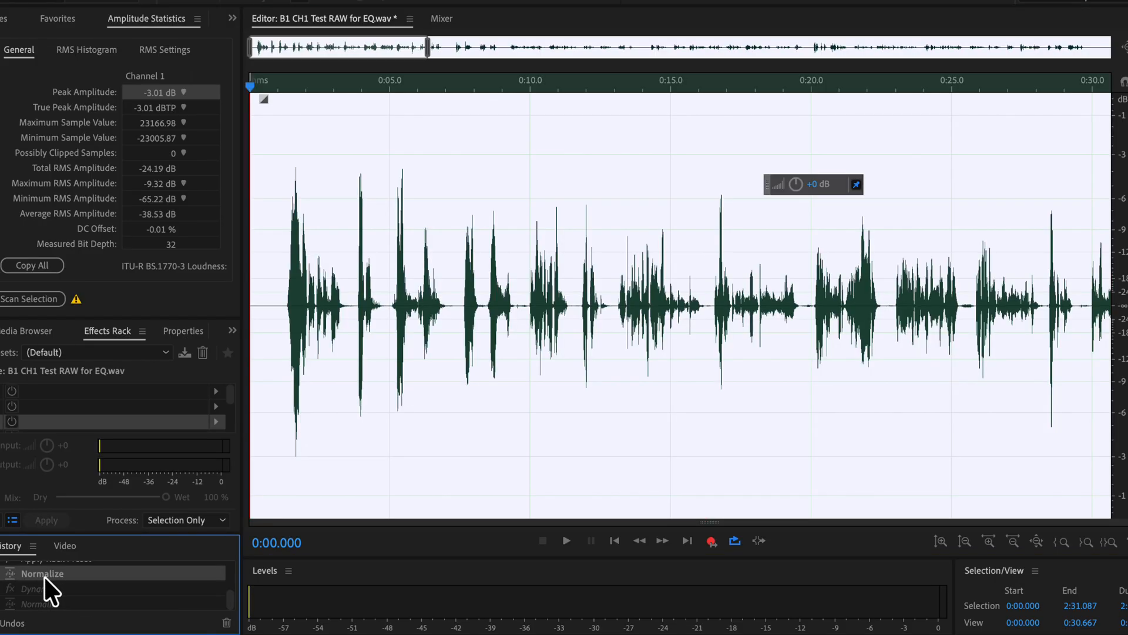
click(280, 271)
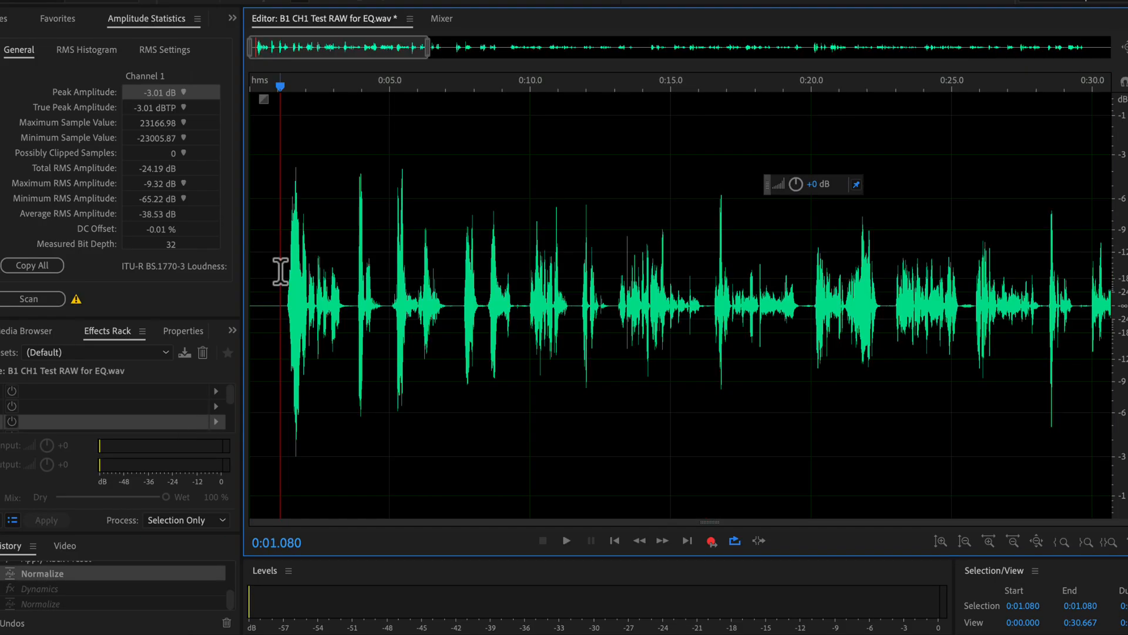
key(space)
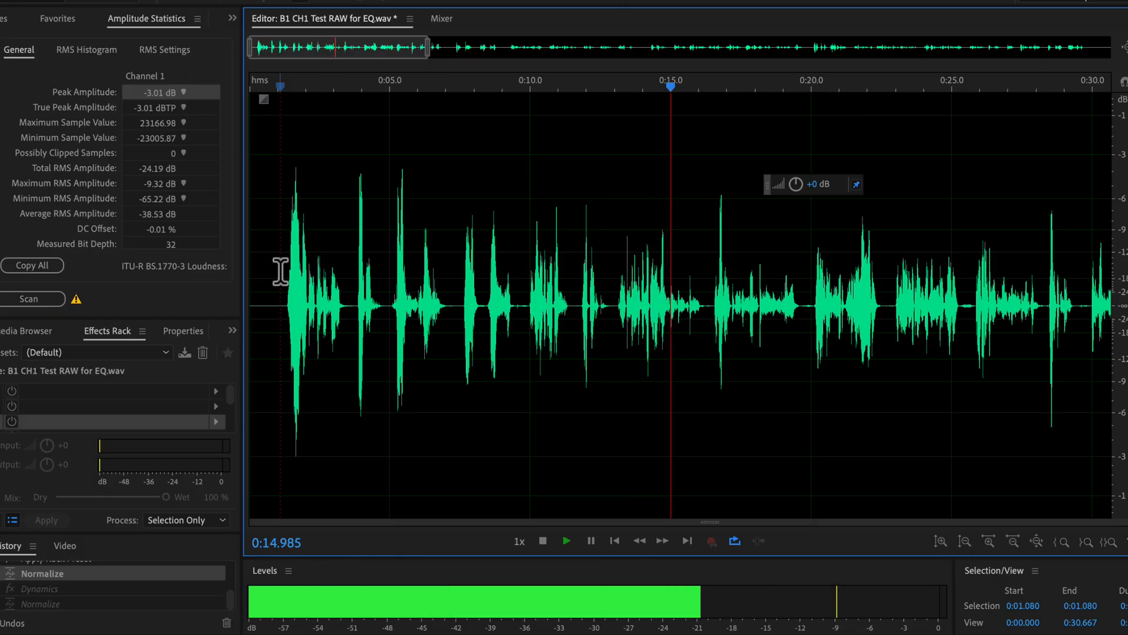
key(space)
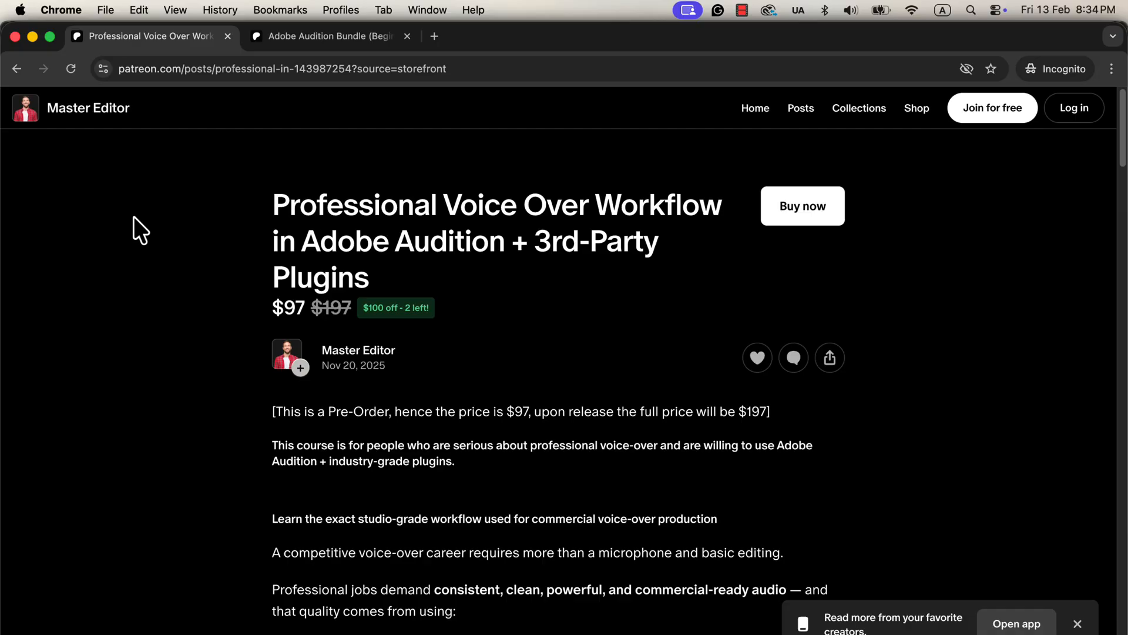
View the Adobe Audition Bundle page on Patreon in Chrome.
click(364, 39)
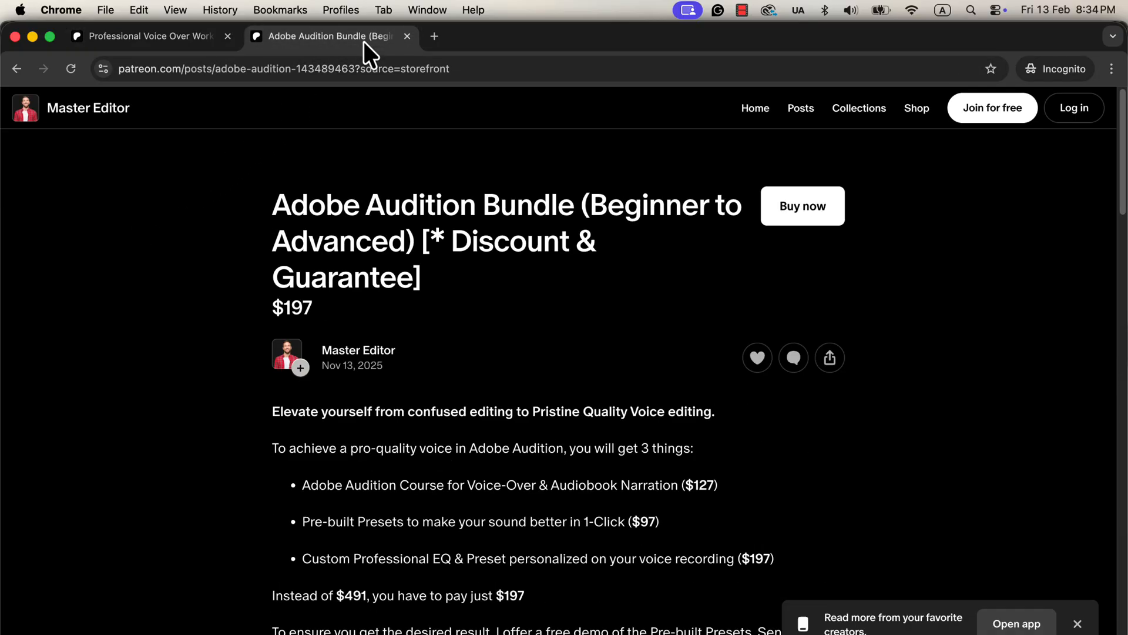